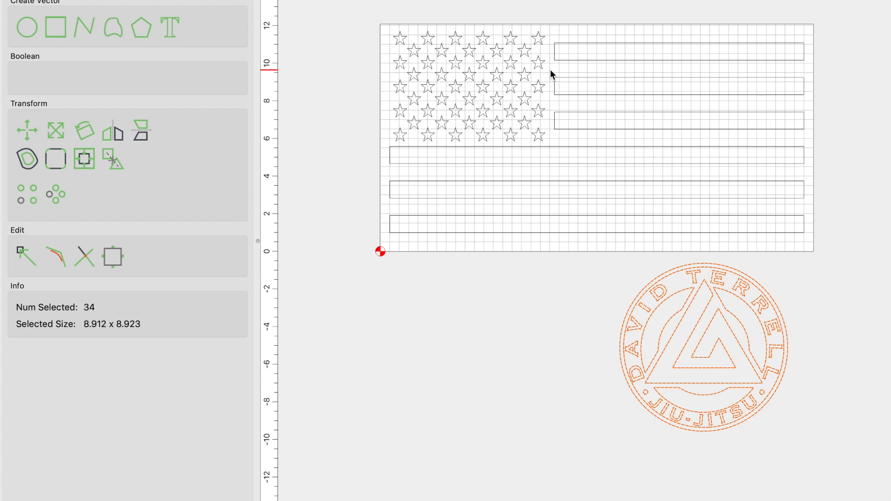
Duplicate the top short stripe and place the copy directly above it, snapping their corner nodes together.
click(582, 42)
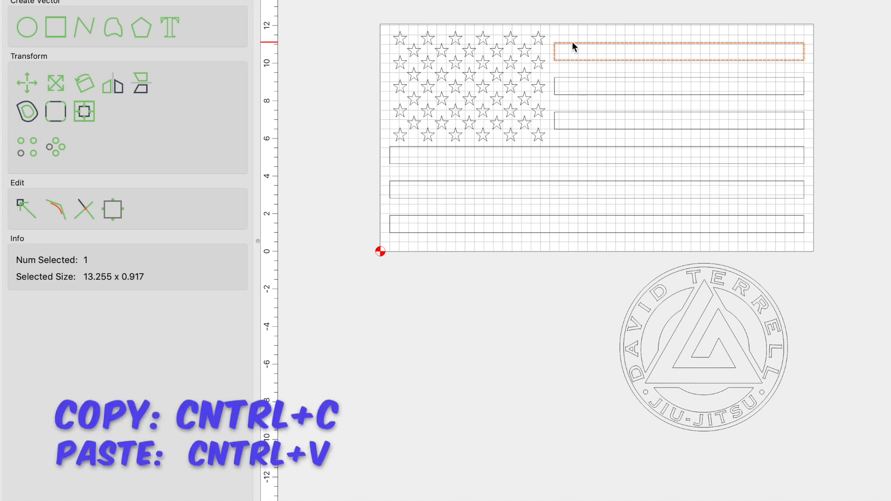
key(ctrl+v)
drag(686, 46, 663, 21)
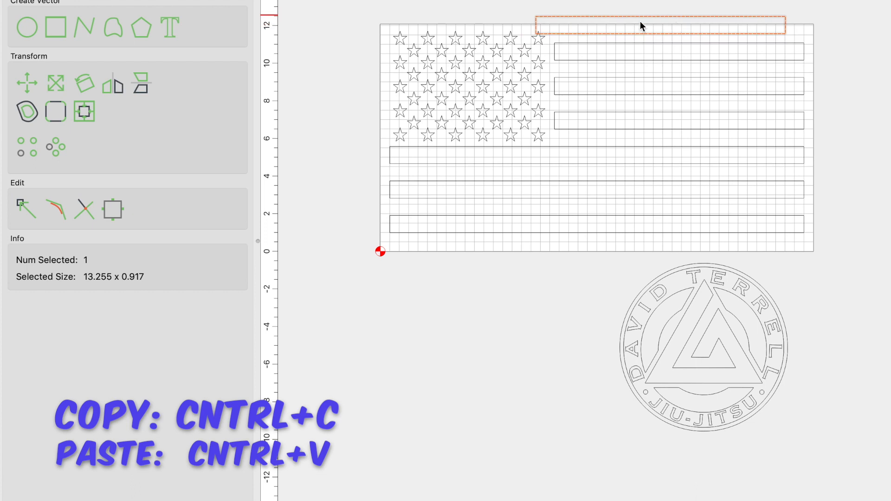
scroll(591, 29, up, 5)
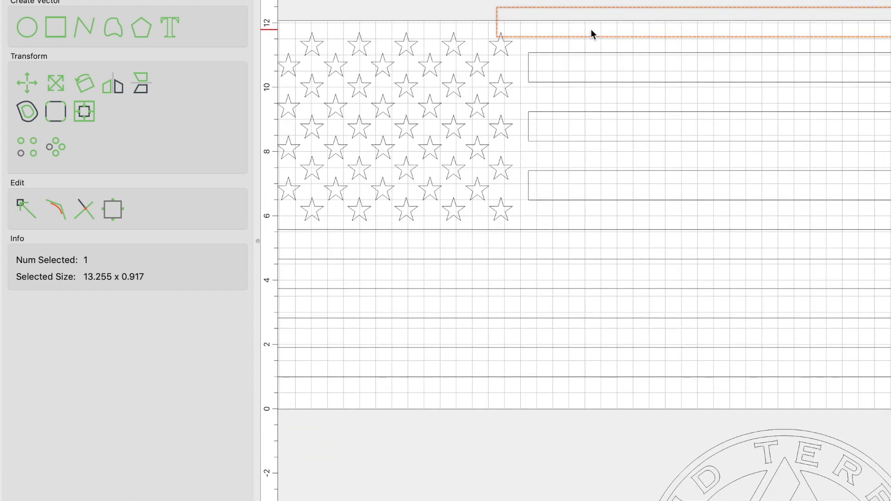
drag(494, 35, 536, 37)
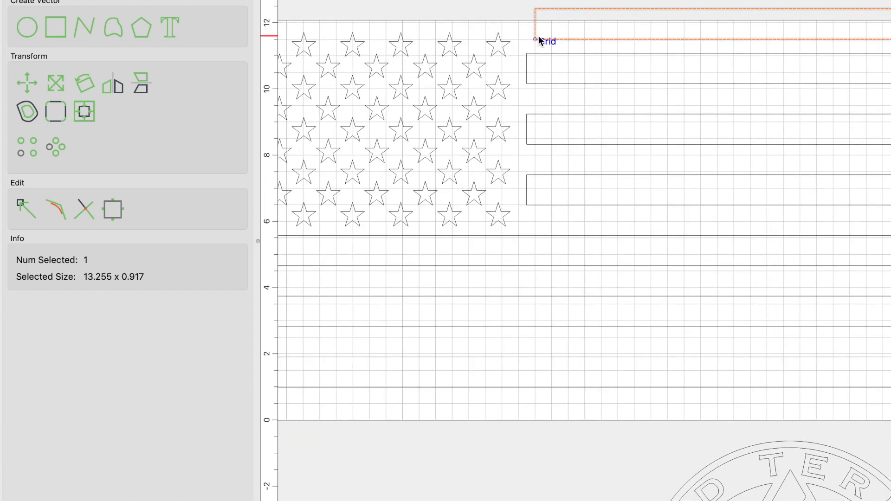
drag(539, 39, 532, 54)
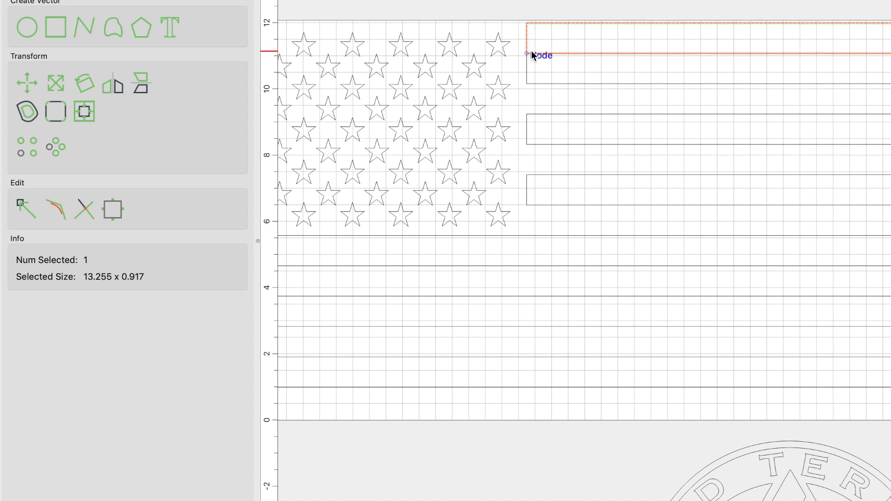
drag(532, 53, 532, 53)
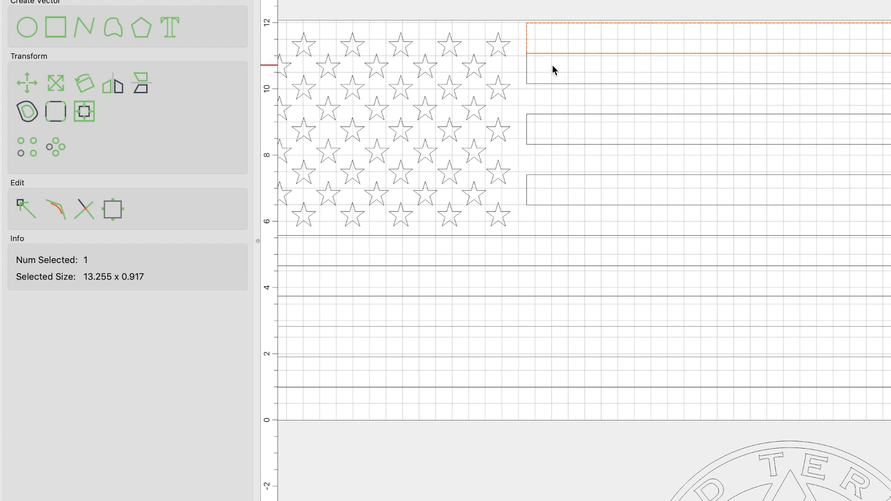
Paste another copy of the short stripe and place it directly below the bottom stripe, flush with its left end.
scroll(552, 65, down, 3)
key(super+v)
drag(348, 286, 505, 286)
drag(364, 292, 348, 278)
Select all the stripes, both added copies and the stars, and group them into one object.
drag(530, 20, 818, 299)
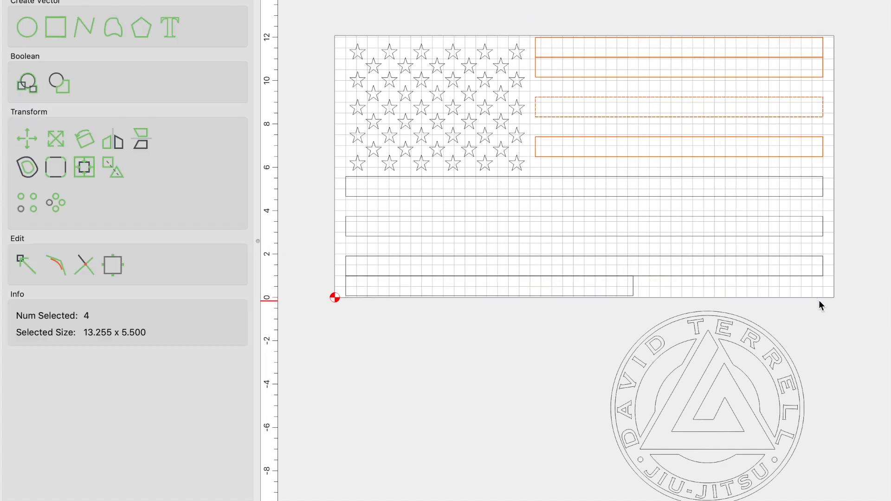
shift+click(463, 196)
shift+click(448, 218)
shift+click(425, 269)
shift+click(422, 291)
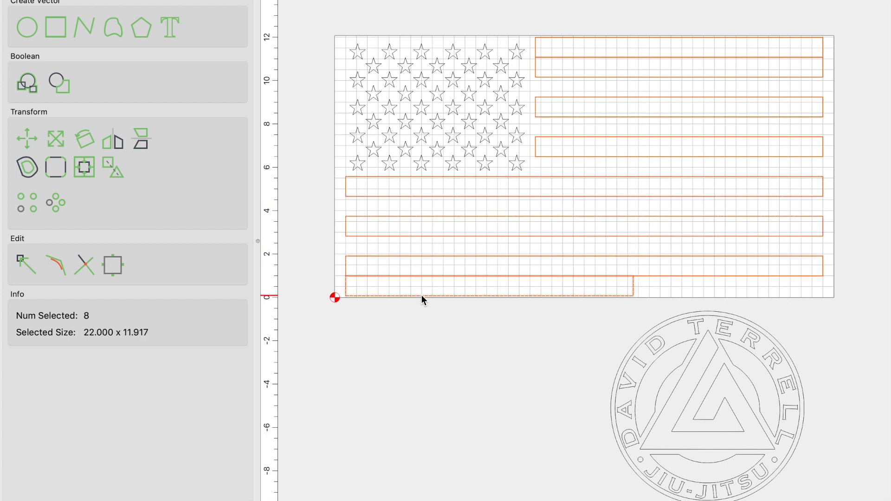
shift+click(381, 78)
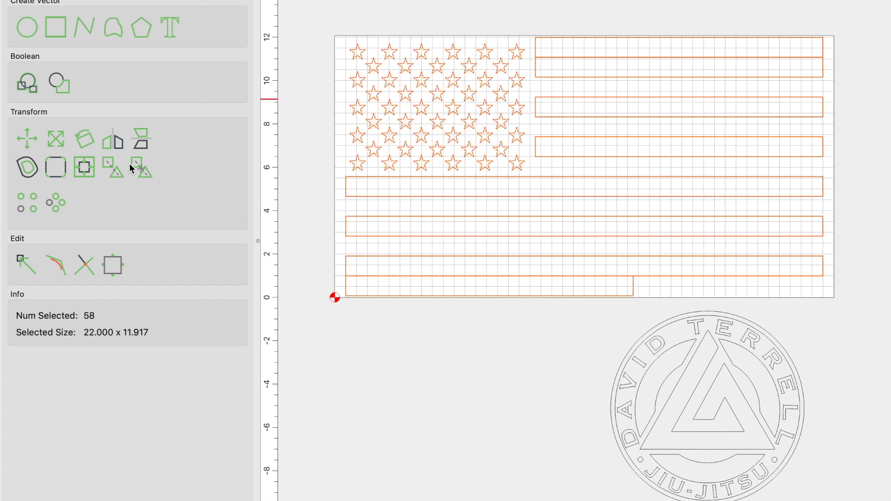
click(105, 166)
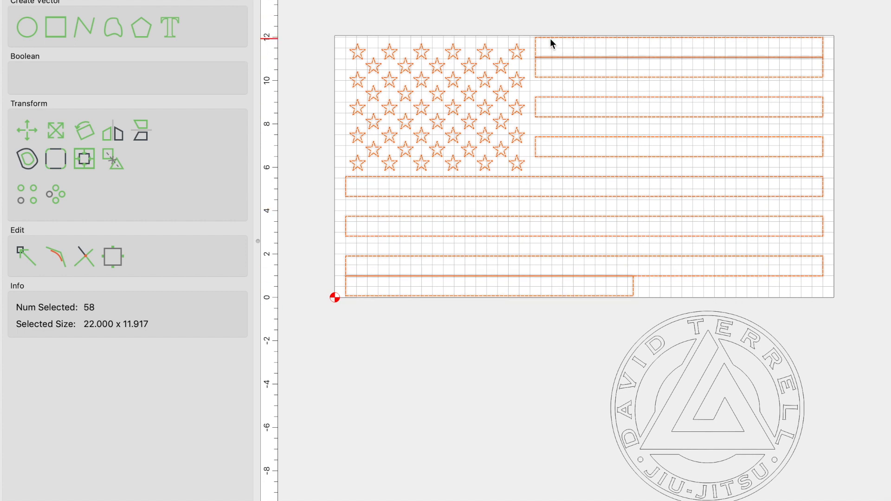
Move the grouped flag upward off the stock, then align its center to the stock both horizontally and vertically.
scroll(550, 38, up, 5)
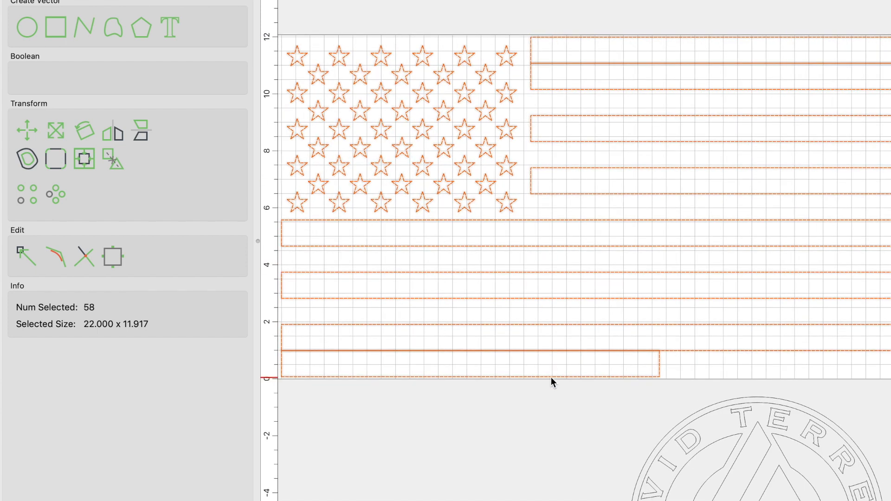
scroll(559, 381, down, 2)
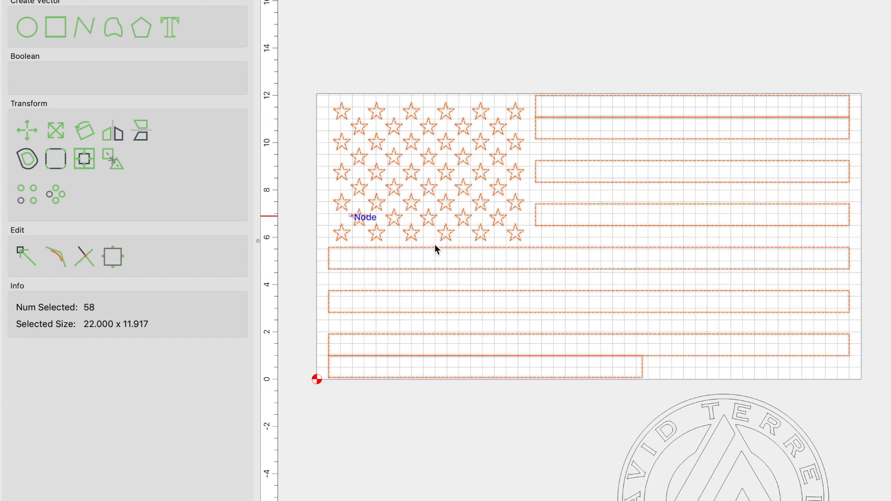
drag(434, 244, 435, 182)
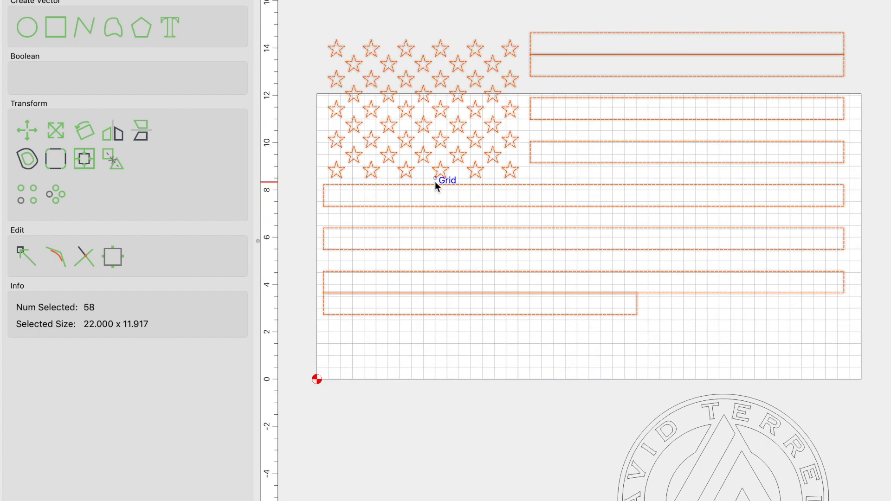
click(80, 158)
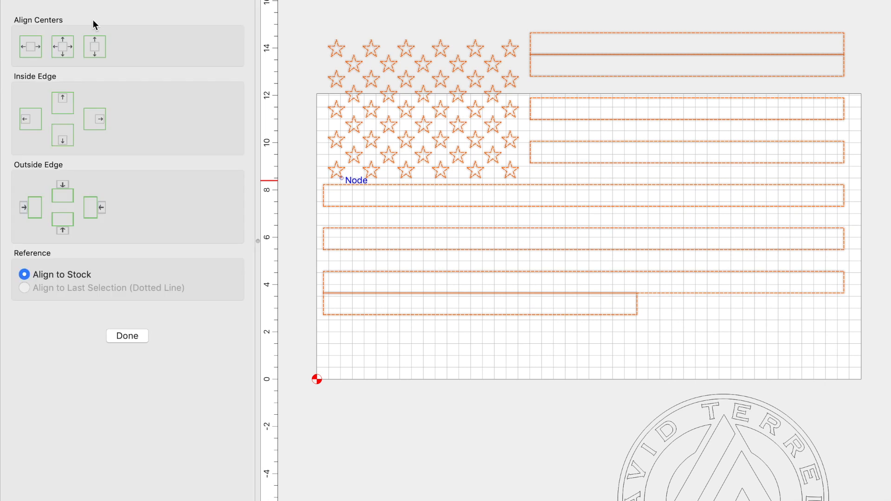
click(66, 50)
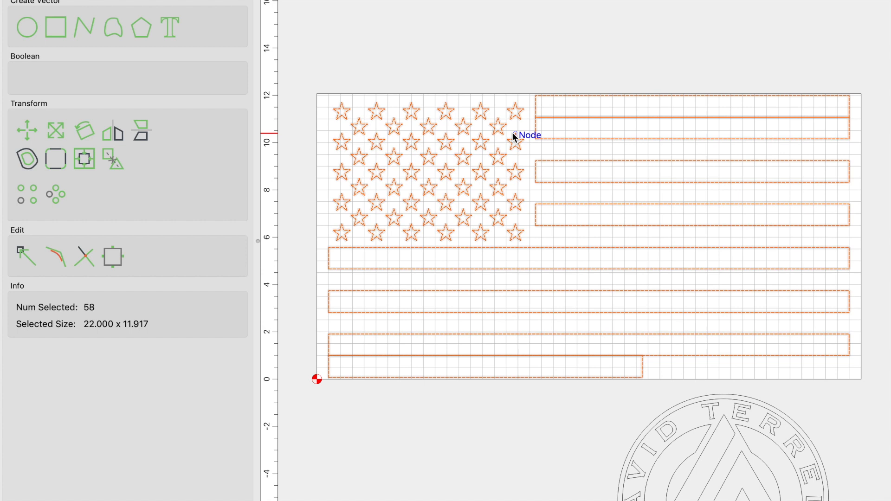
Try positioning the round Jiu-Jitsu logo by eye over the flag's striped area.
click(391, 404)
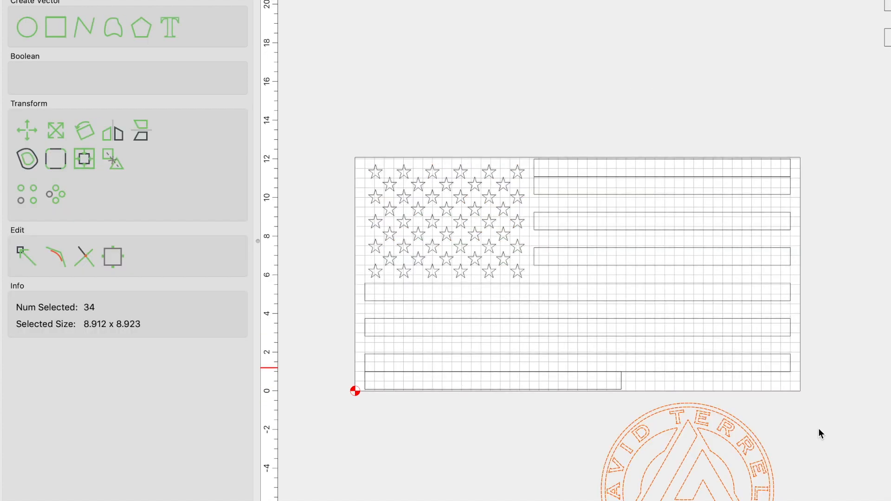
drag(748, 453, 724, 230)
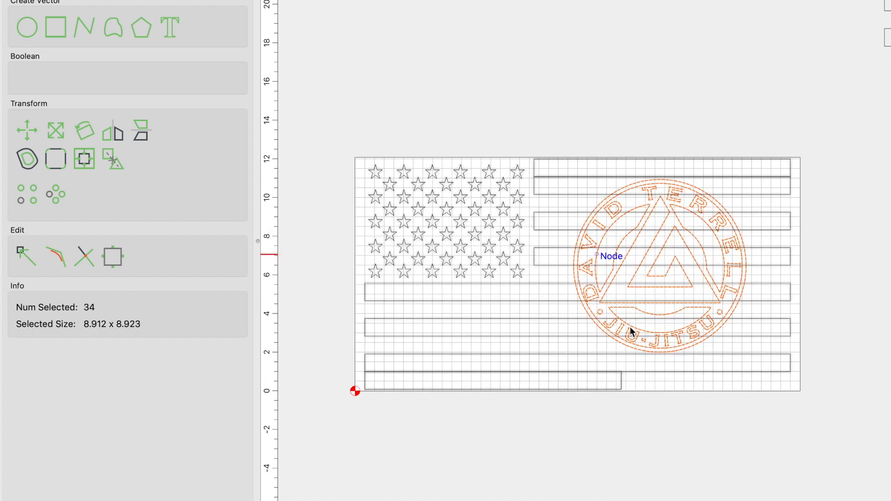
mouse_move(697, 285)
mouse_down()
mouse_move(714, 361)
mouse_move(700, 270)
mouse_move(697, 279)
mouse_up()
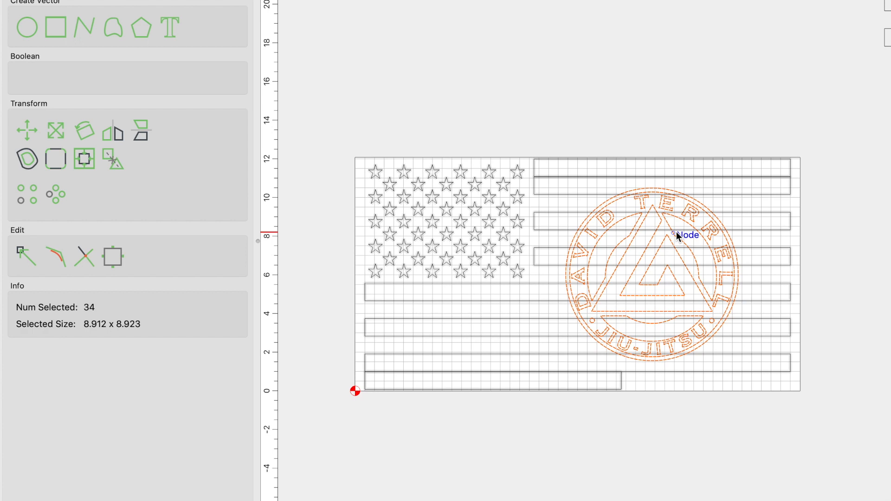
drag(668, 229, 686, 229)
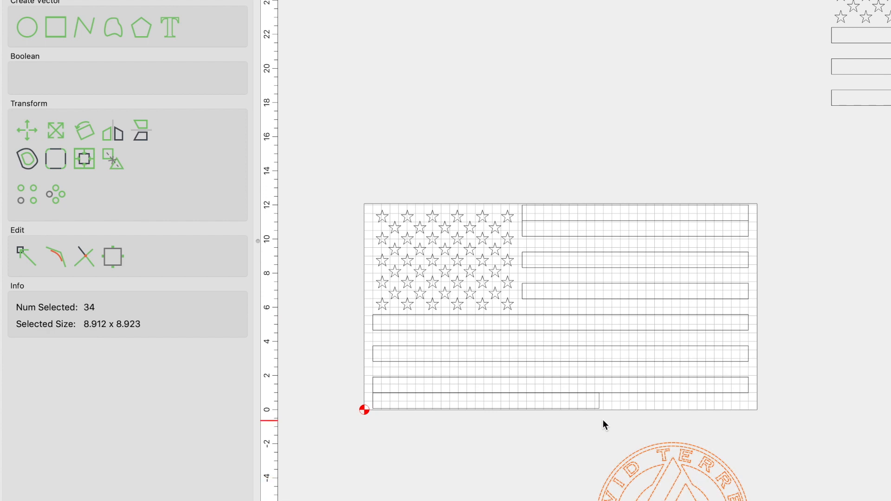
Ungroup the flag and delete the short stripe copy below the bottom stripe.
click(595, 408)
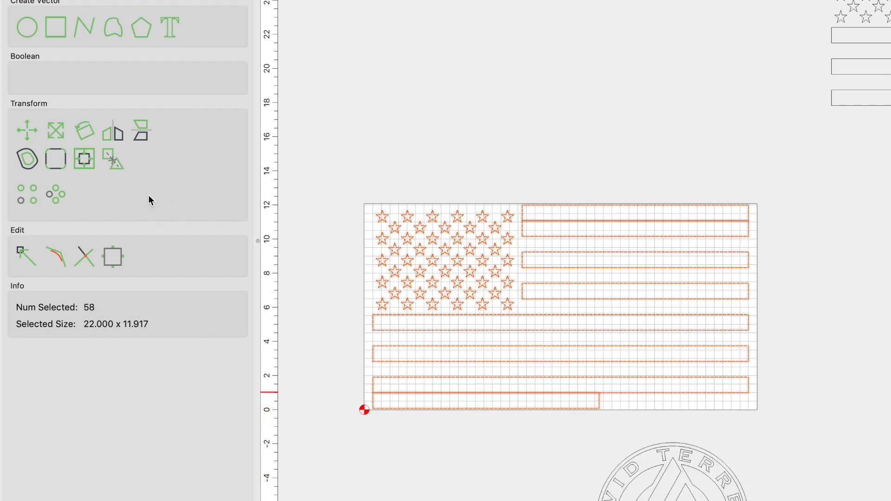
click(482, 446)
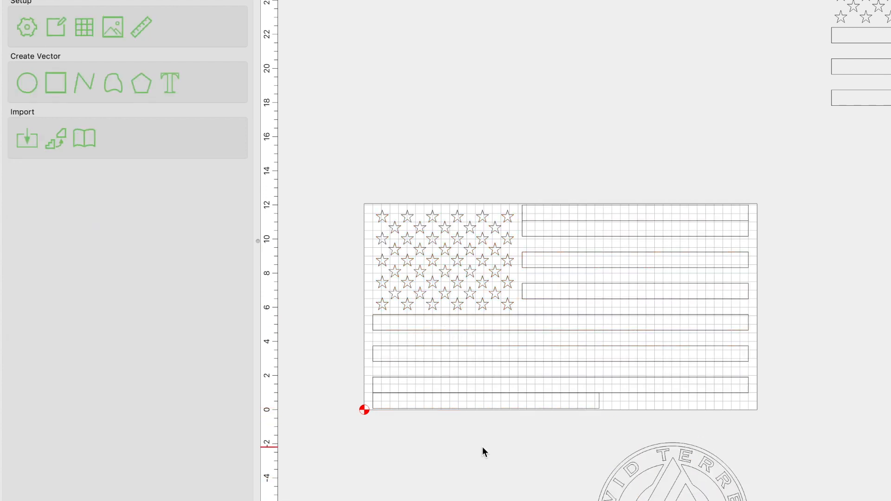
click(515, 409)
key(Delete)
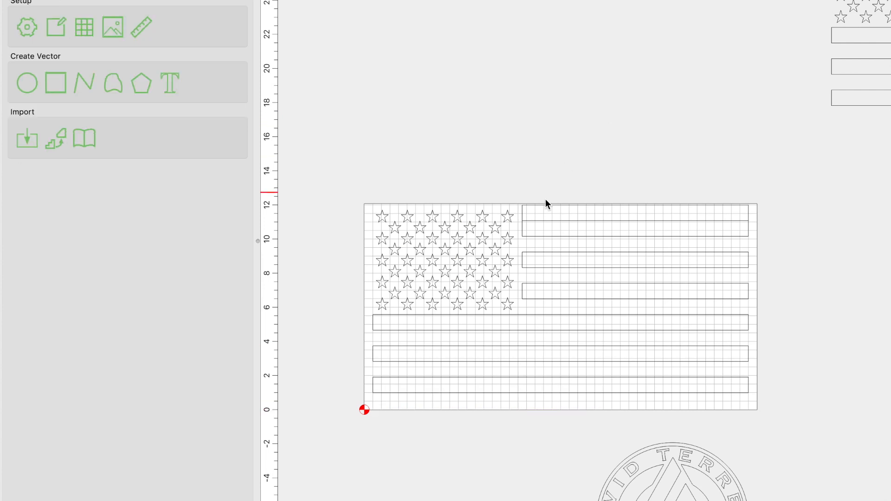
Copy the topmost short stripe and stack duplicates beneath it edge to edge, down the flag's striped area.
click(540, 210)
scroll(541, 211, up, 2)
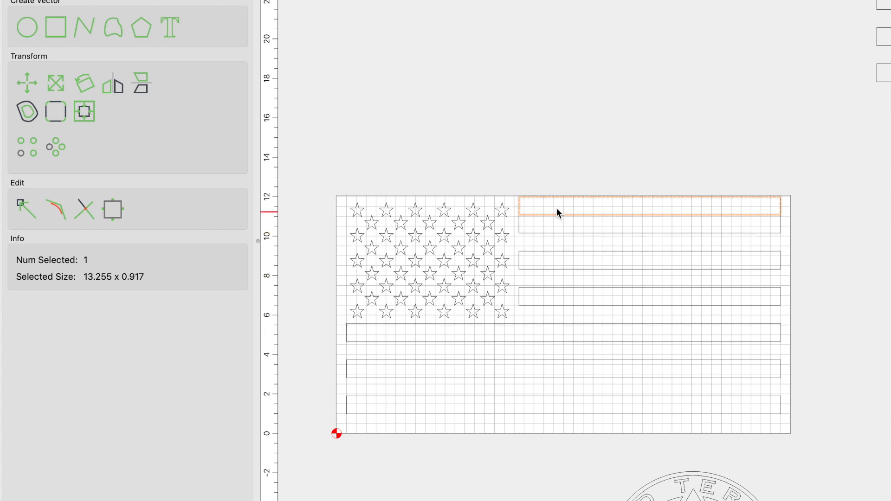
drag(556, 207, 523, 308)
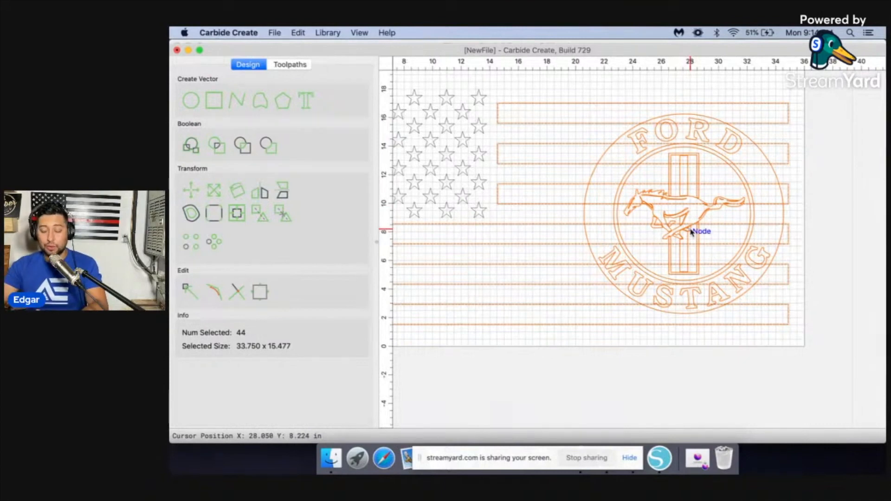
Clear the selection in the Ford Mustang design and shift the logo left over the flag's stripes.
click(817, 164)
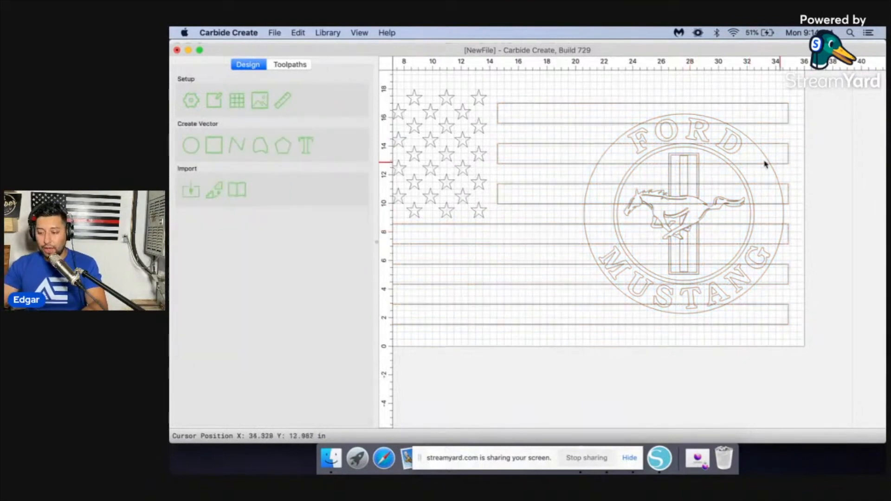
click(776, 175)
drag(779, 176, 739, 177)
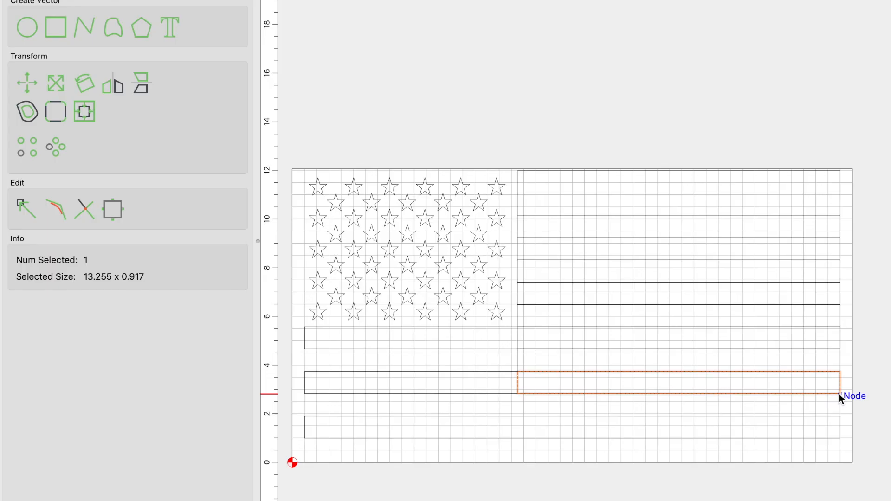
Add the remaining short stripe copies, snapping each to the one above until the stack runs past the bottom stripe.
mouse_move(839, 394)
mouse_down()
mouse_move(858, 409)
mouse_move(709, 411)
mouse_move(823, 419)
mouse_move(857, 409)
mouse_move(845, 408)
mouse_move(867, 427)
mouse_move(802, 436)
mouse_move(740, 489)
mouse_move(828, 396)
mouse_up()
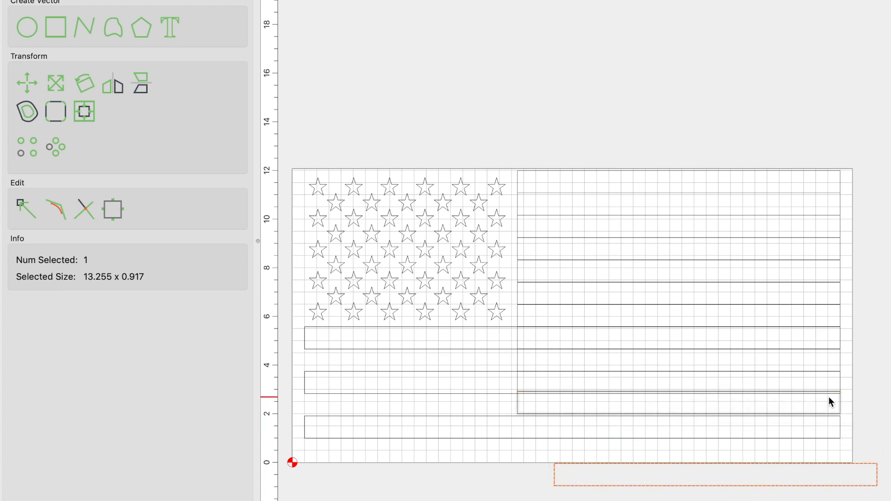
scroll(828, 396, up, 5)
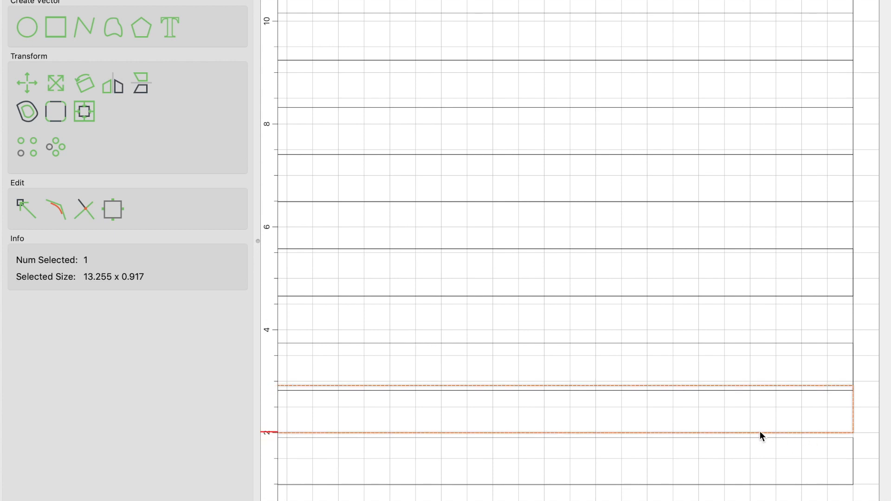
drag(758, 434, 856, 434)
drag(852, 431, 852, 437)
scroll(851, 390, up, 5)
mouse_move(854, 397)
mouse_down()
mouse_move(853, 434)
mouse_move(853, 398)
mouse_up()
scroll(738, 428, down, 5)
scroll(815, 286, down, 4)
drag(811, 374, 812, 446)
scroll(564, 310, down, 5)
Select all 13 stacked short stripes and group them into one reference object.
click(582, 469)
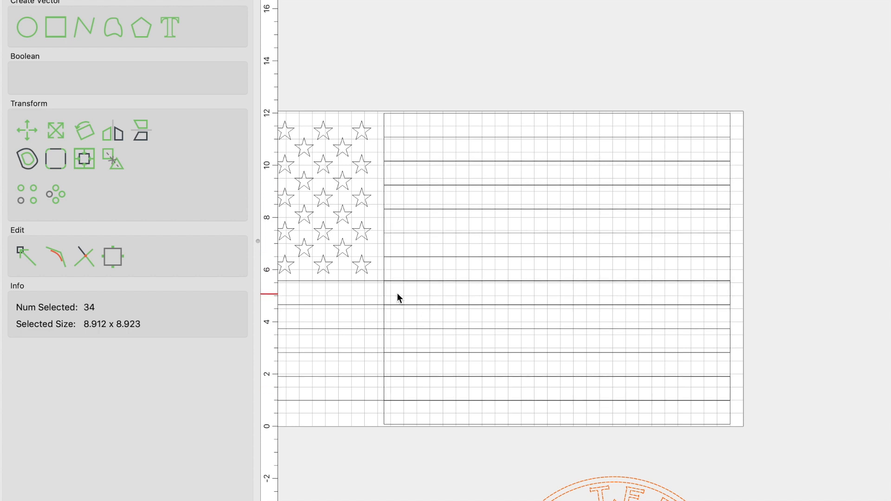
click(441, 123)
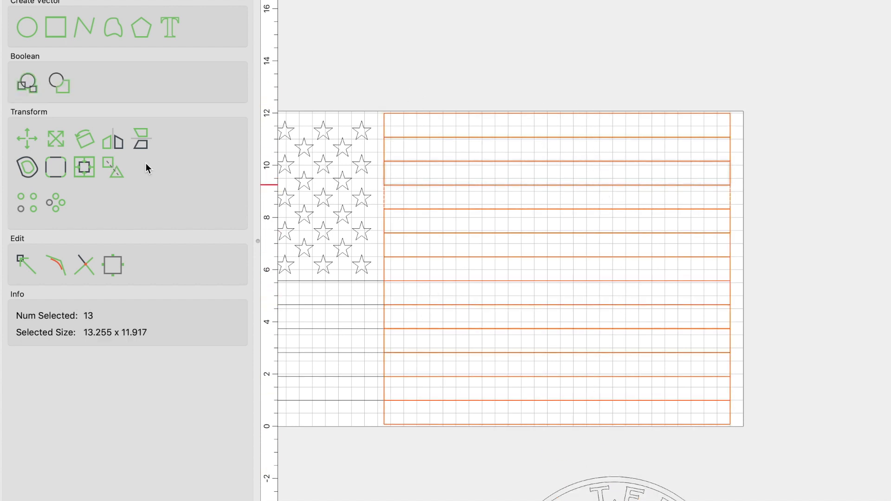
click(112, 167)
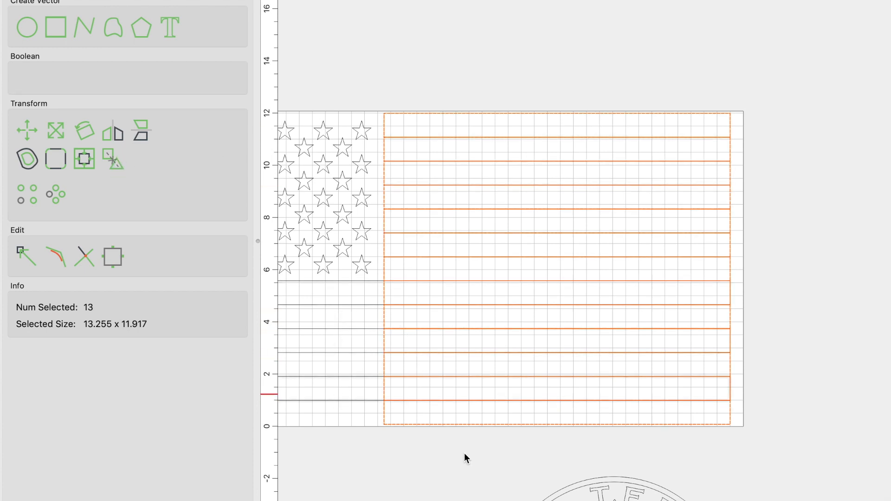
Move the round logo over the stacked stripes and center it on the stripe group, aligning to the last selection.
click(648, 495)
drag(648, 497, 594, 185)
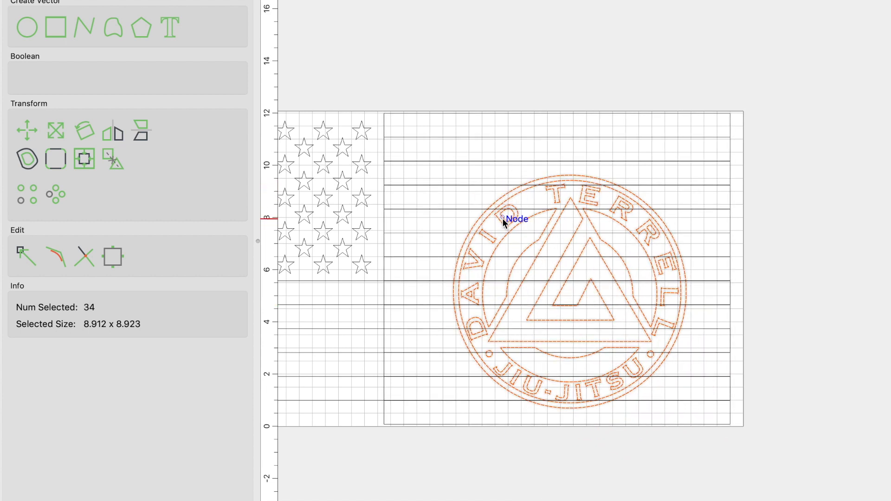
shift+click(447, 186)
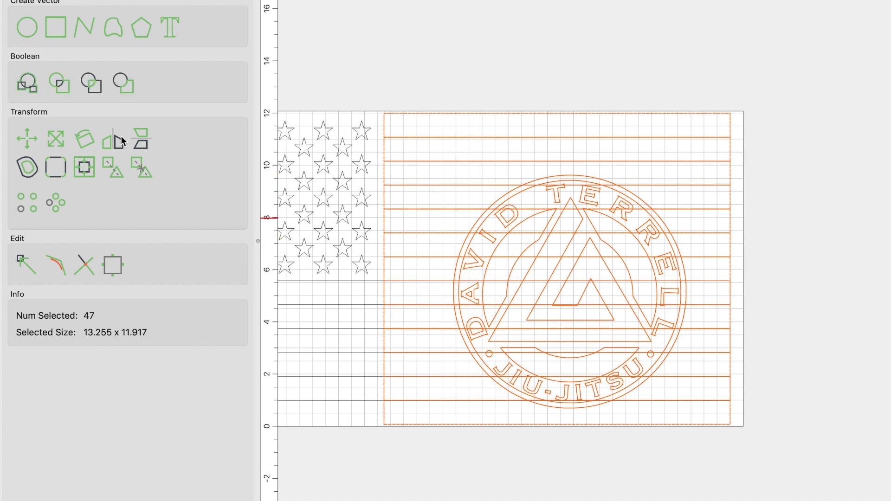
click(85, 171)
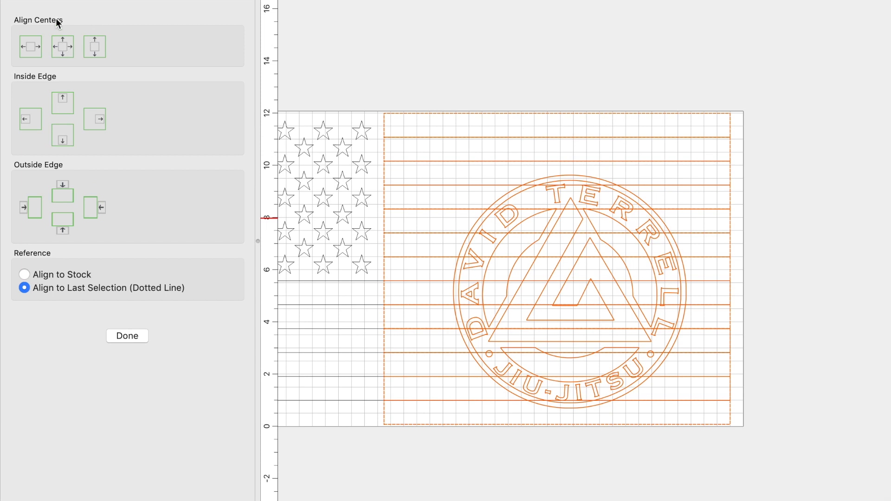
click(64, 48)
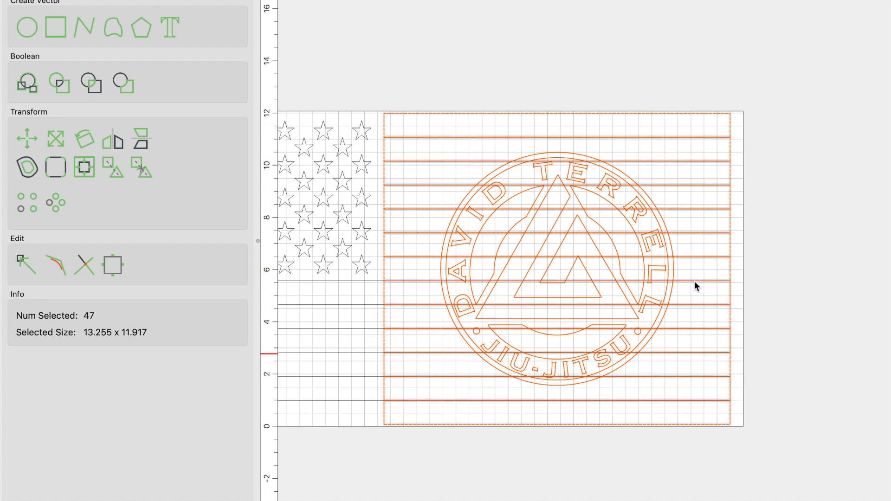
Clear the selection, then select only the stacked reference stripes and ungroup them.
click(437, 165)
scroll(544, 293, up, 2)
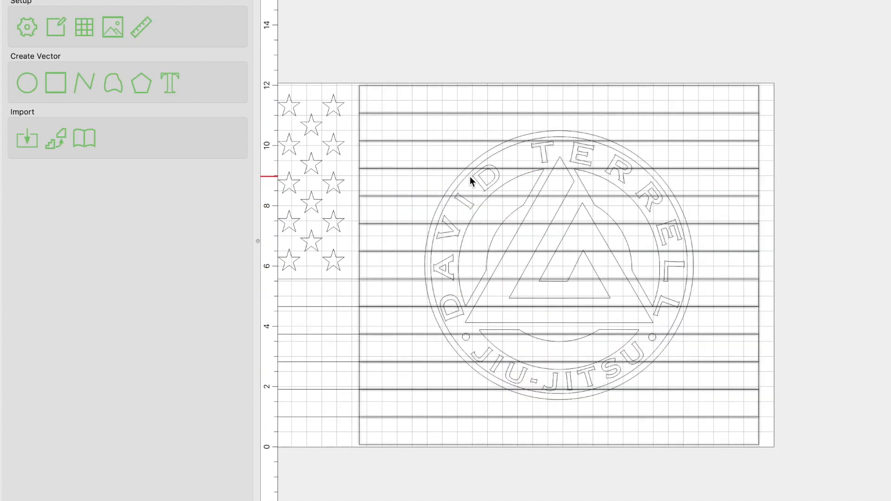
click(396, 86)
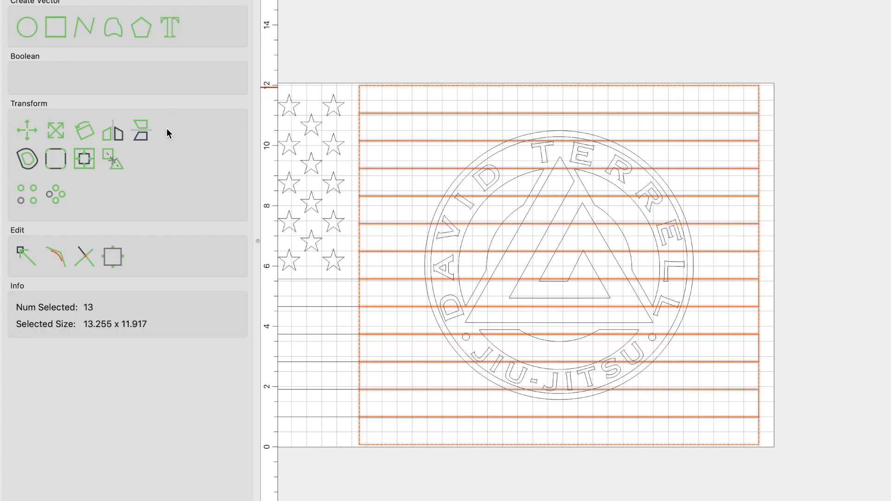
click(114, 159)
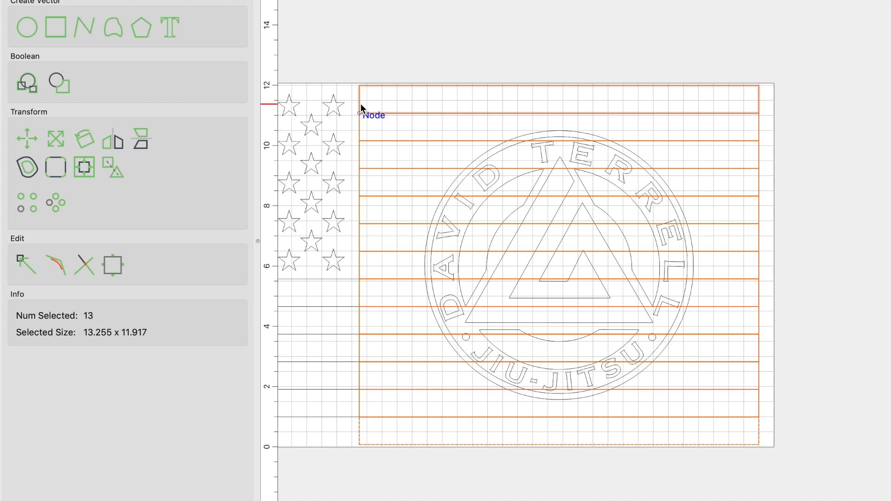
Delete the stacked helper stripes, leaving only the flag's original stripes behind the round logo.
drag(361, 104, 361, 146)
key(Delete)
click(361, 204)
key(Delete)
click(361, 260)
key(Delete)
click(358, 316)
key(Delete)
click(356, 297)
click(359, 420)
key(Delete)
scroll(467, 177, down, 2)
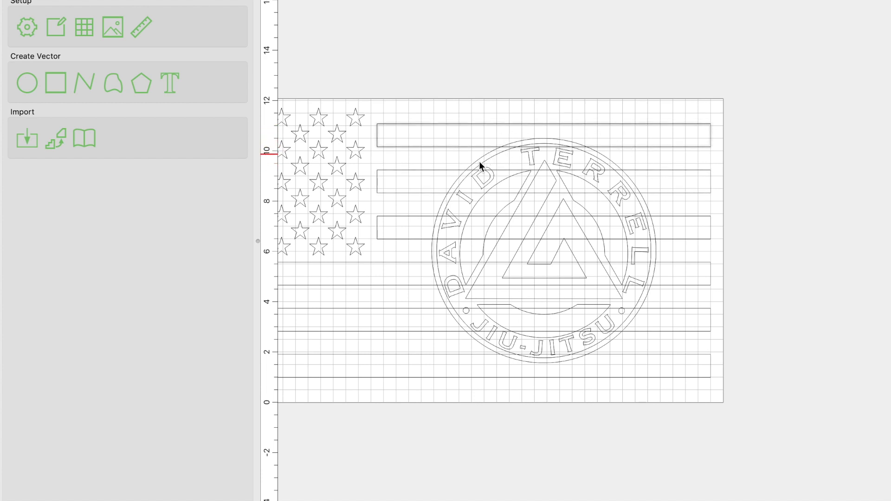
Select the whole round logo, ungroup it into separate vectors and clear the selection.
click(453, 200)
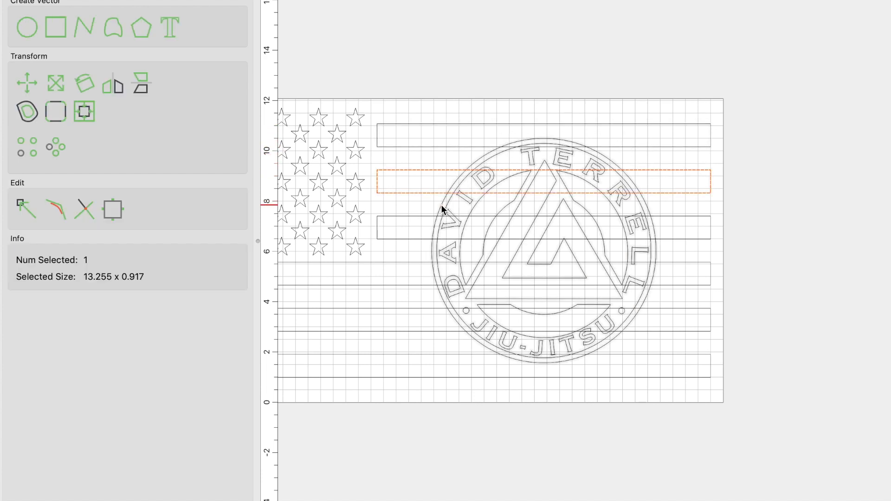
click(441, 205)
scroll(441, 205, up, 2)
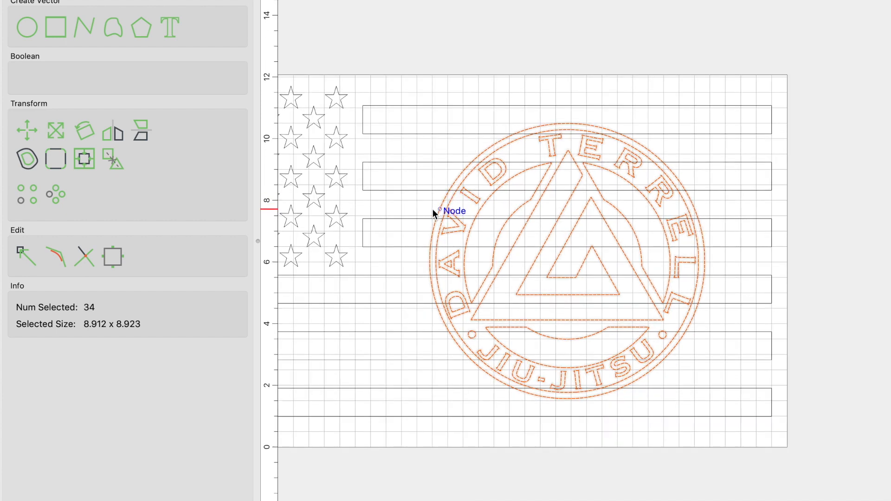
click(114, 159)
click(396, 40)
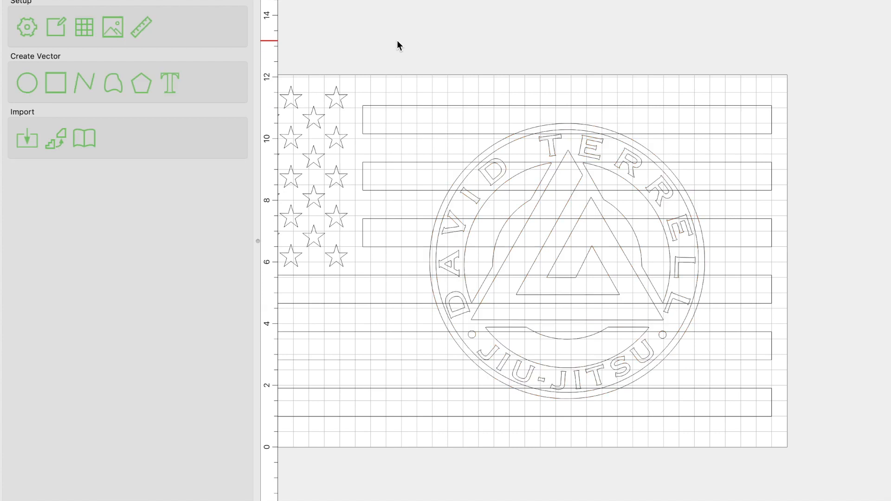
Offset the logo's outermost circle by 0.2 in to the outside and clear the selection.
click(437, 191)
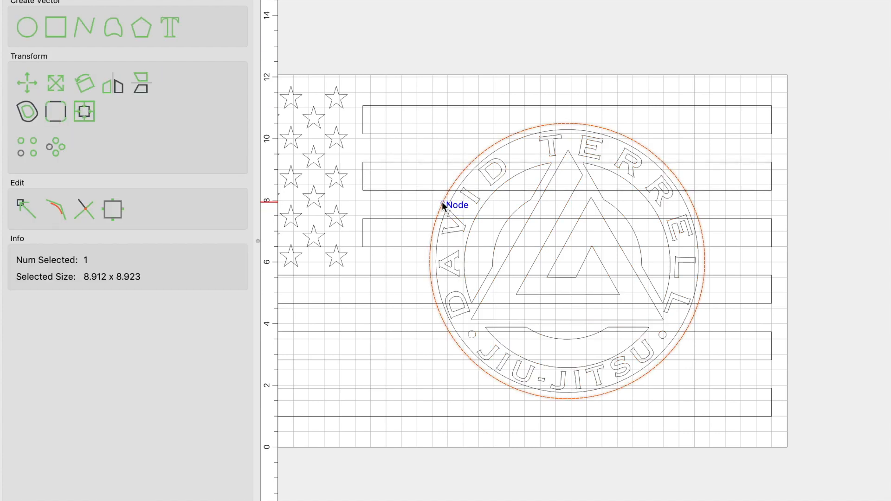
click(30, 110)
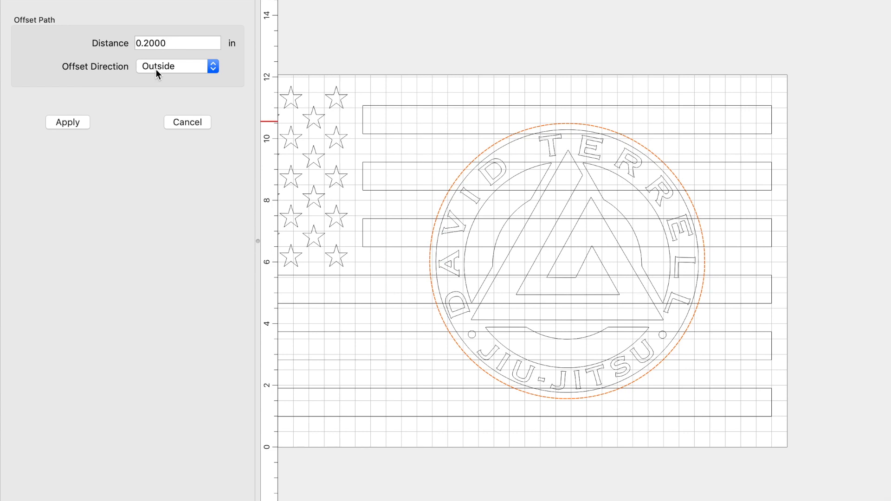
click(80, 124)
click(457, 89)
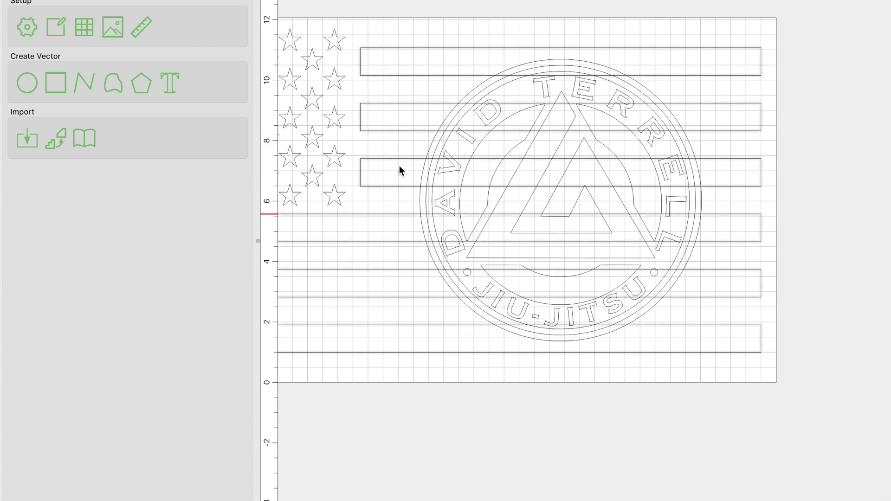
Select the six flag stripes plus the new offset circle and subtract the circle from the stripes with a Boolean.
click(399, 76)
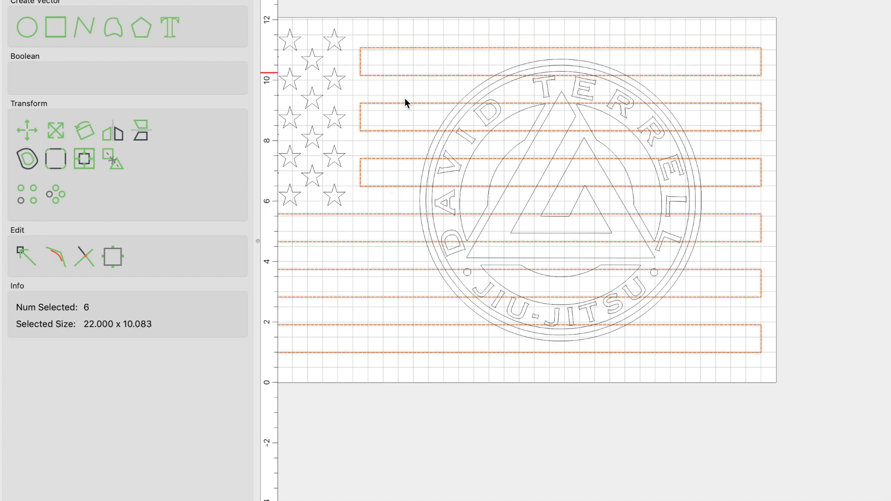
scroll(435, 141, up, 2)
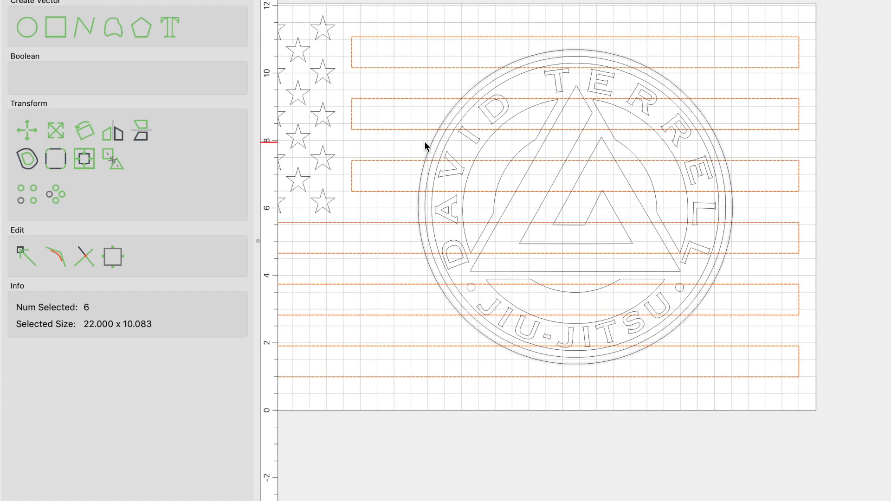
shift+click(426, 142)
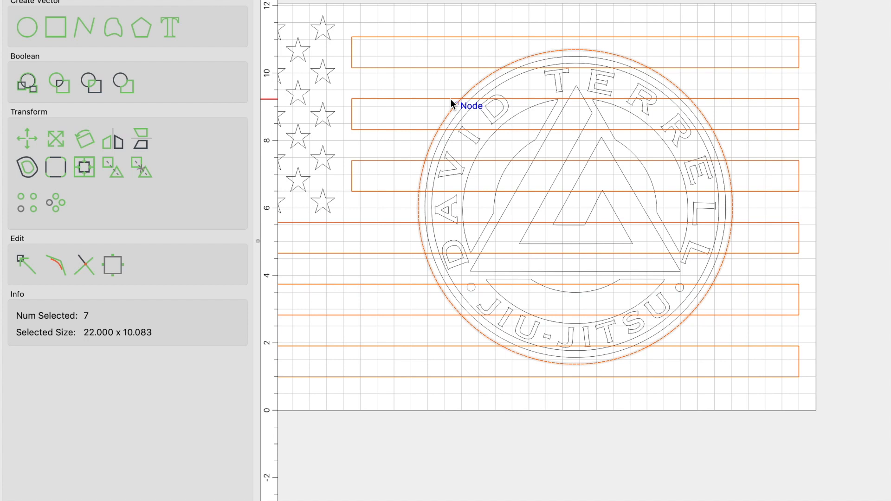
click(129, 89)
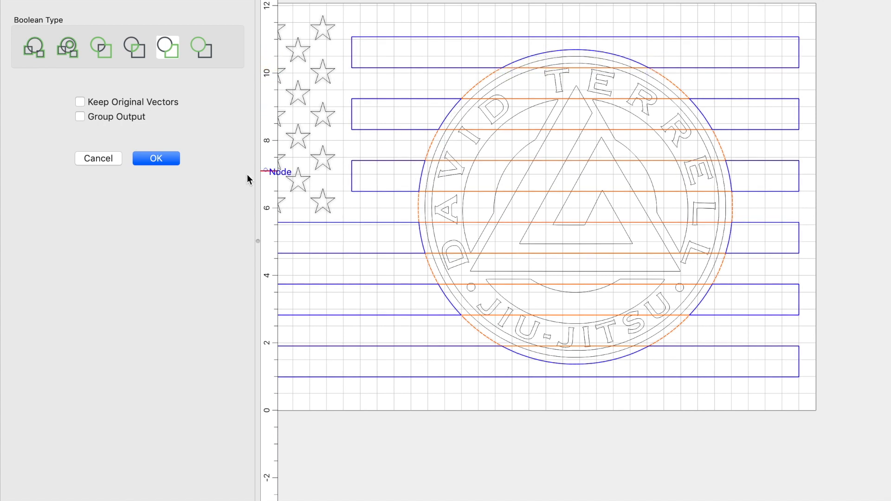
click(170, 157)
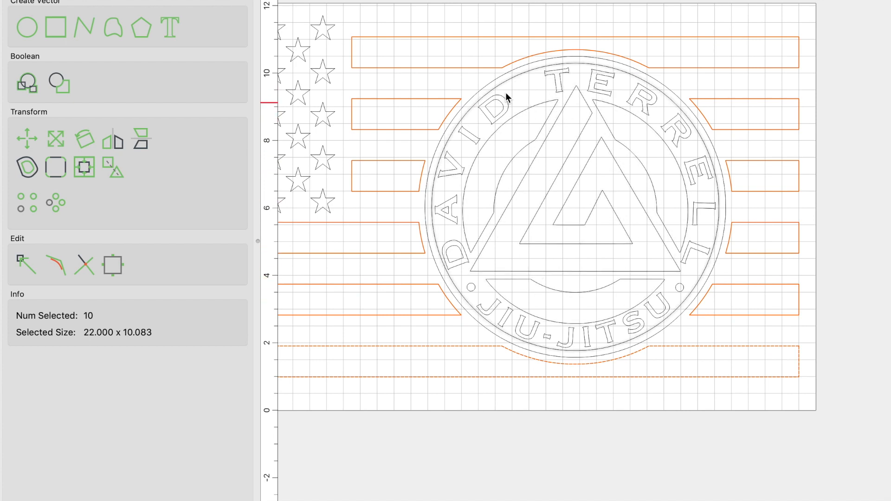
scroll(506, 96, down, 3)
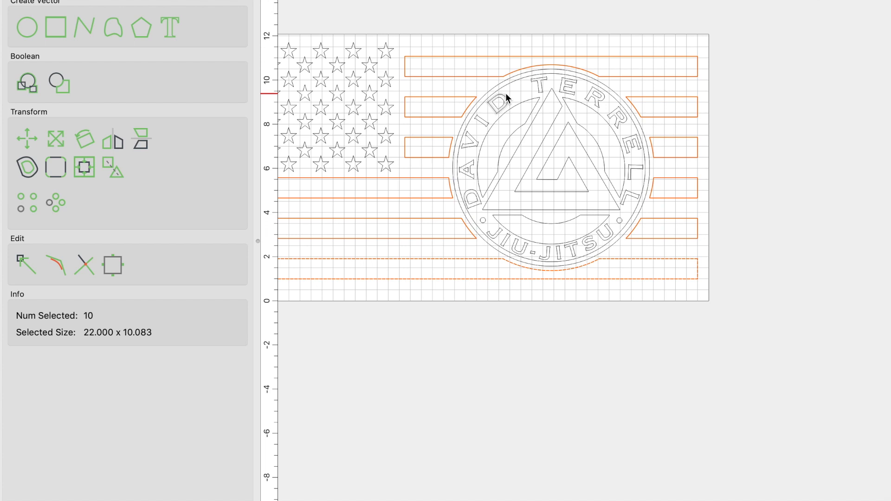